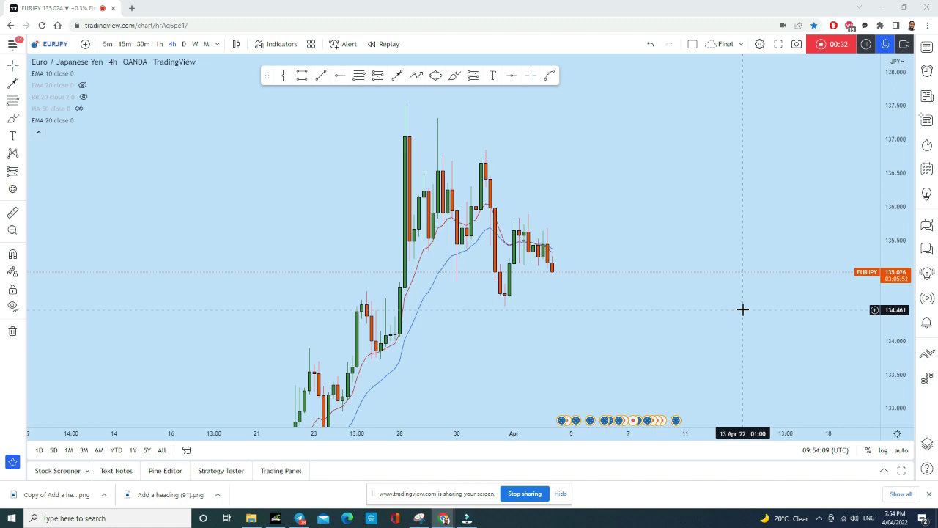
Step: Switch EURJPY to the monthly timeframe, zoom to the 2016–2022 swings and stretch the candles taller
{"action": "left_click", "coordinate": [206, 44]}
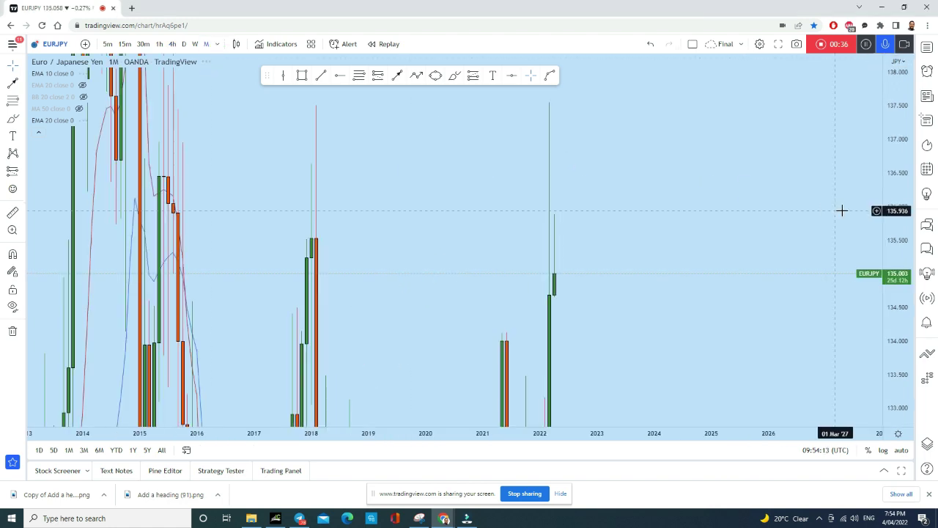
{"action": "scroll", "coordinate": [768, 378], "scroll_direction": "up", "scroll_amount": 2}
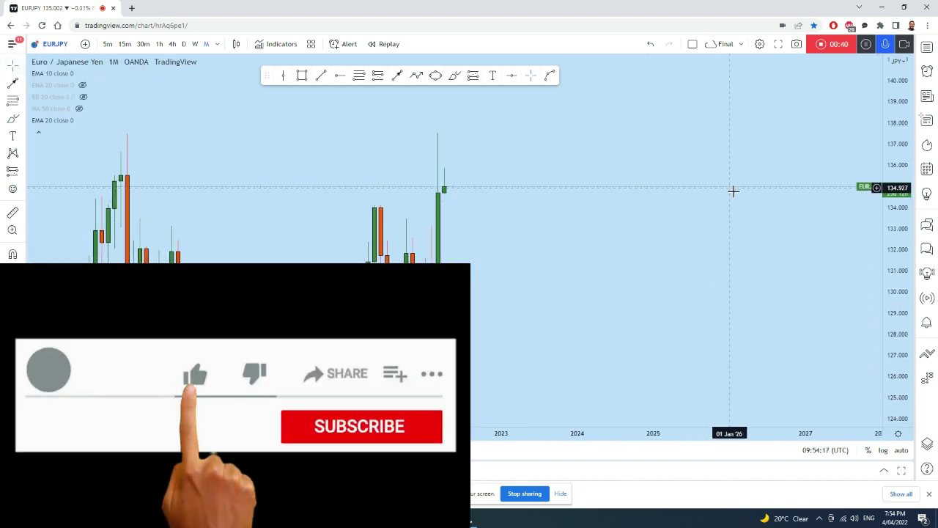
{"action": "scroll", "coordinate": [842, 268], "scroll_direction": "down", "scroll_amount": 2}
{"action": "scroll", "coordinate": [747, 351], "scroll_direction": "up", "scroll_amount": 2}
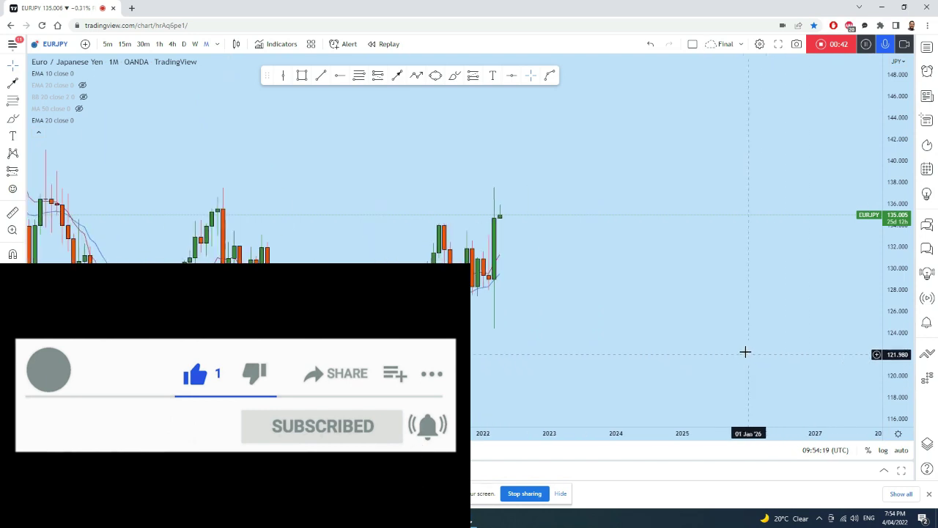
{"action": "mouse_move", "coordinate": [900, 344]}
{"action": "left_mouse_down"}
{"action": "mouse_move", "coordinate": [899, 335]}
{"action": "mouse_move", "coordinate": [553, 356]}
{"action": "left_mouse_up"}
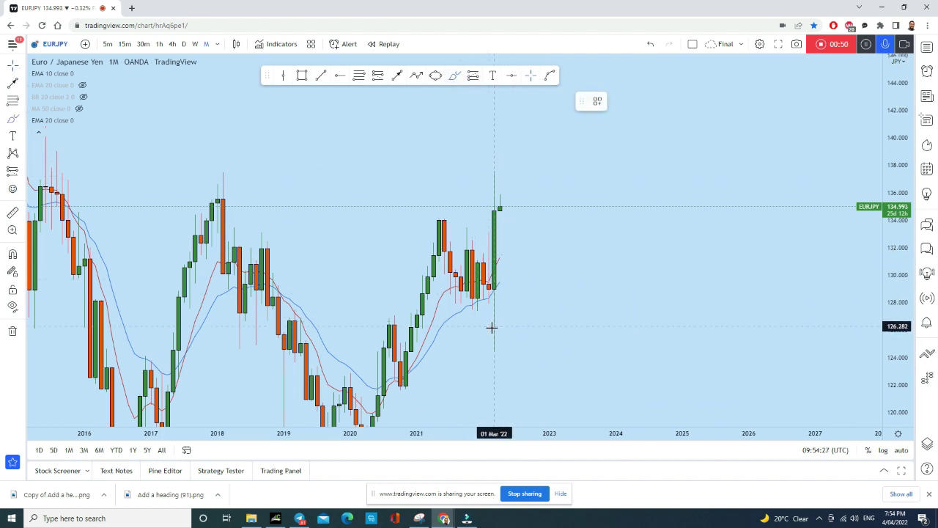
{"action": "mouse_move", "coordinate": [495, 352]}
{"action": "left_mouse_down"}
{"action": "mouse_move", "coordinate": [509, 345]}
{"action": "mouse_move", "coordinate": [487, 349]}
{"action": "left_mouse_up"}
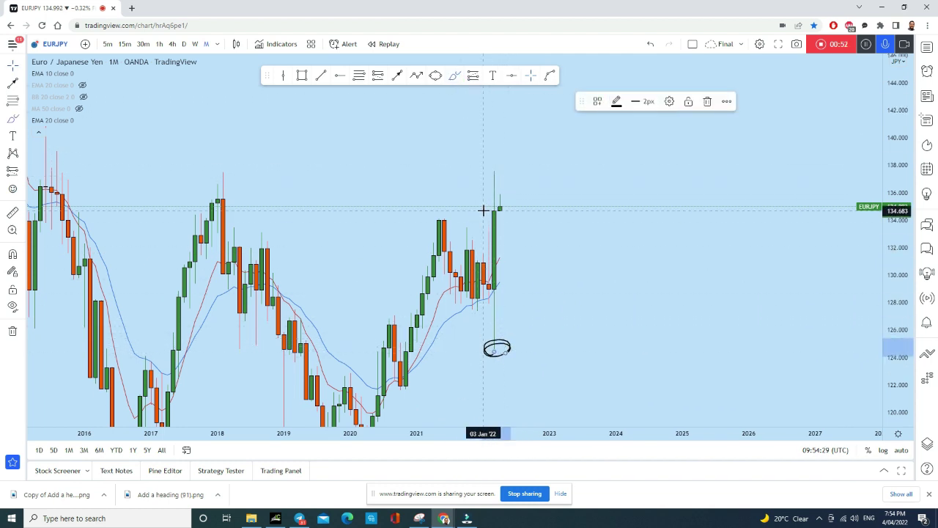
{"action": "mouse_move", "coordinate": [487, 151]}
{"action": "left_mouse_down"}
{"action": "mouse_move", "coordinate": [518, 159]}
{"action": "mouse_move", "coordinate": [495, 170]}
{"action": "mouse_move", "coordinate": [488, 154]}
{"action": "left_mouse_up"}
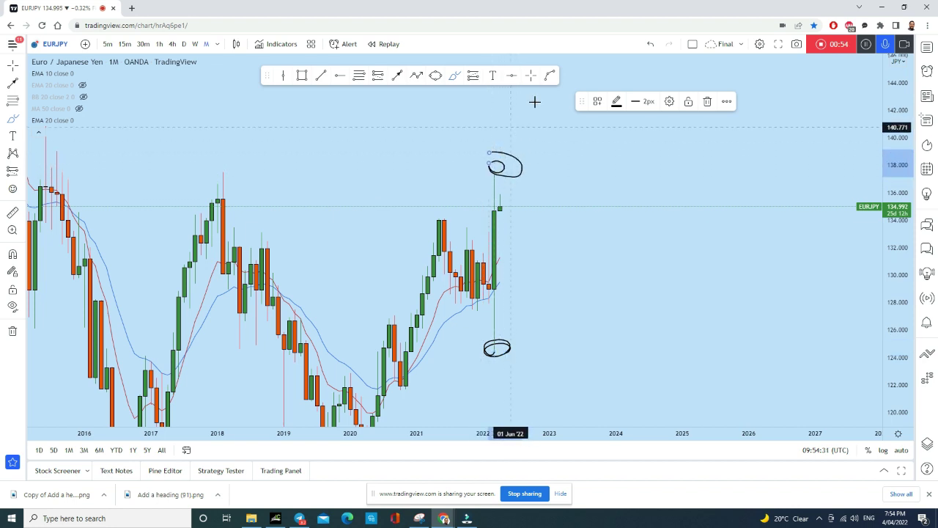
{"action": "left_click", "coordinate": [650, 45]}
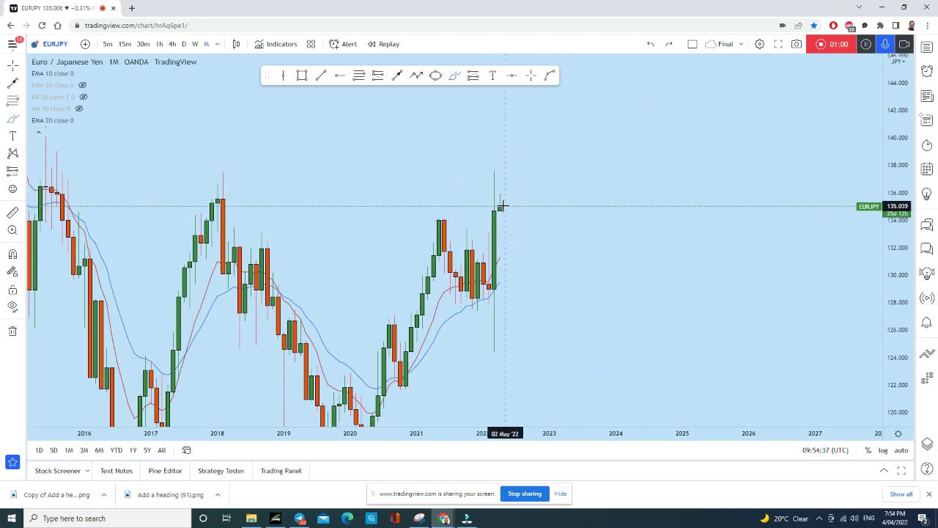
{"action": "left_click_drag", "start_coordinate": [500, 206], "coordinate": [515, 206]}
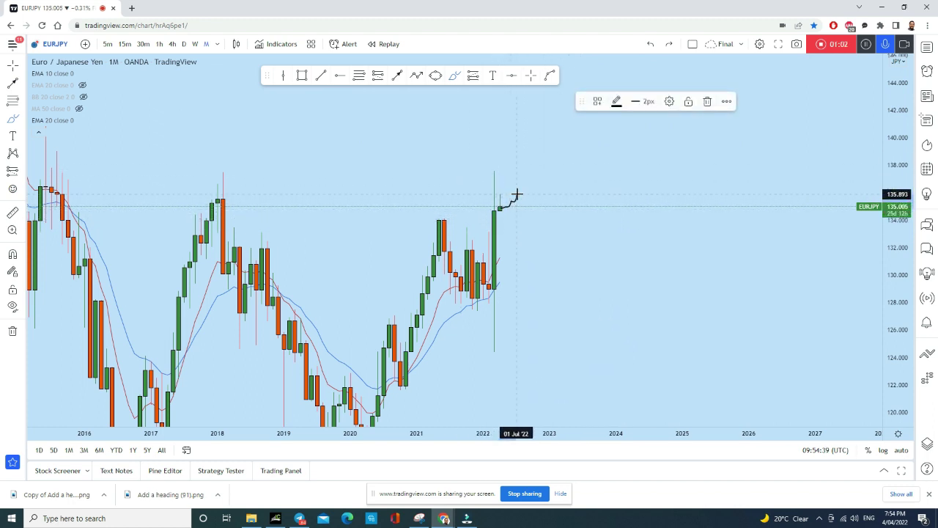
{"action": "left_click", "coordinate": [650, 44]}
{"action": "left_click_drag", "start_coordinate": [491, 151], "coordinate": [550, 115]}
{"action": "left_click", "coordinate": [649, 45]}
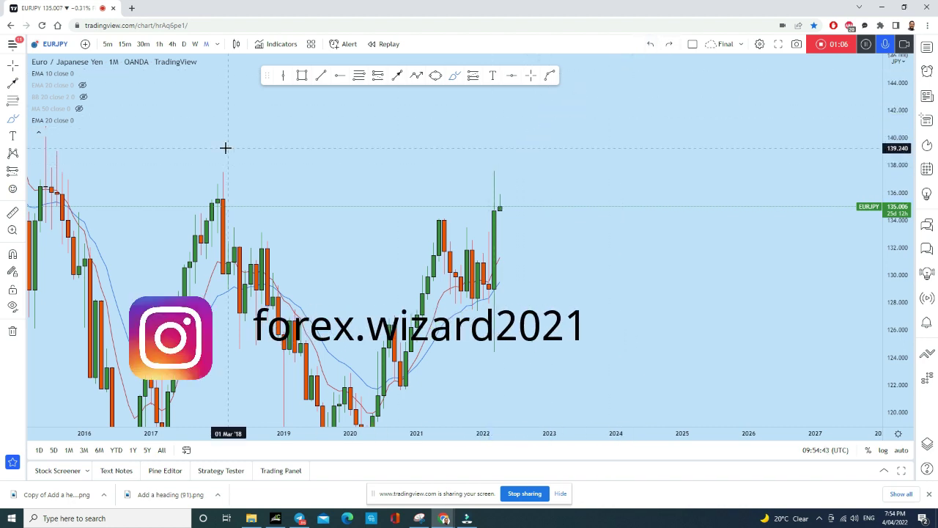
Step: Sketch trial level strokes across the 2021 candles and undo them all, leaving the chart clean
{"action": "scroll", "coordinate": [300, 191], "scroll_direction": "down", "scroll_amount": 1}
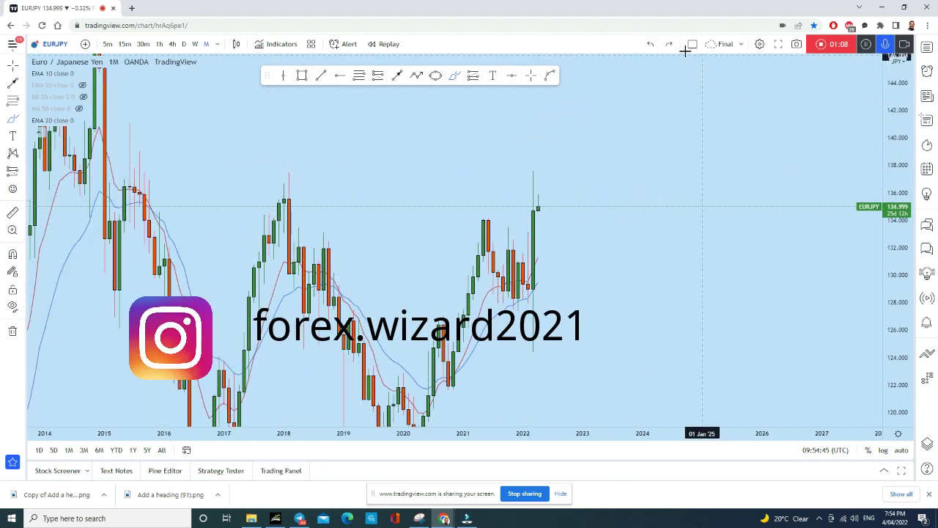
{"action": "scroll", "coordinate": [594, 205], "scroll_direction": "up", "scroll_amount": 2}
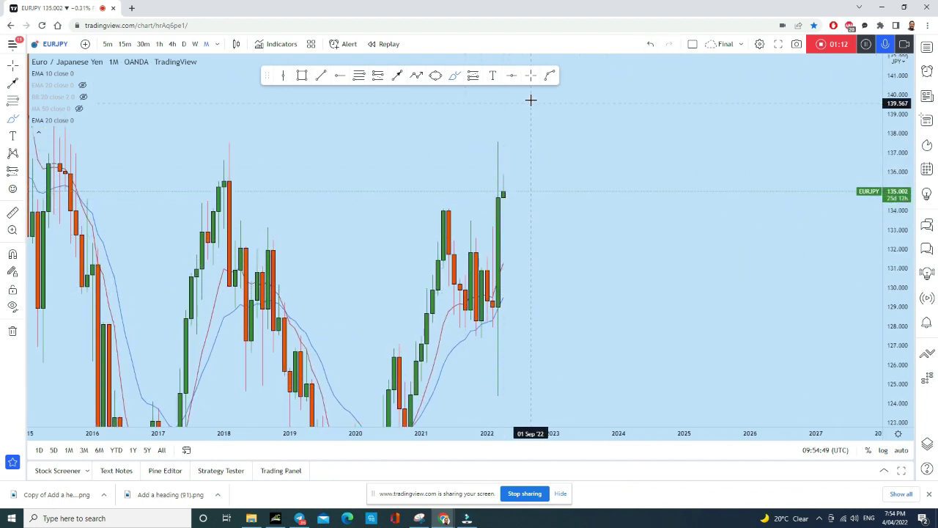
{"action": "left_click_drag", "start_coordinate": [509, 192], "coordinate": [531, 229]}
{"action": "left_click_drag", "start_coordinate": [452, 228], "coordinate": [673, 232]}
{"action": "left_click", "coordinate": [651, 44]}
{"action": "left_click", "coordinate": [651, 44]}
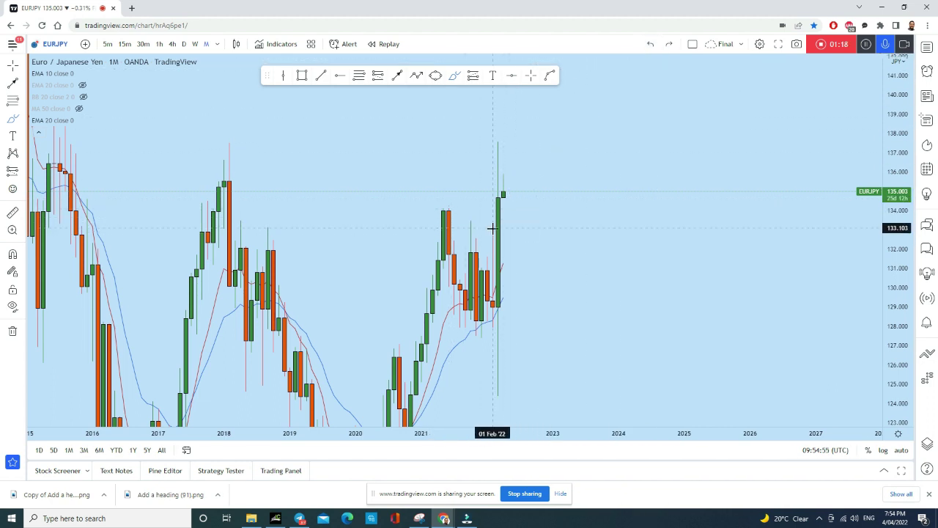
{"action": "left_click_drag", "start_coordinate": [488, 229], "coordinate": [605, 227]}
{"action": "left_click", "coordinate": [647, 44]}
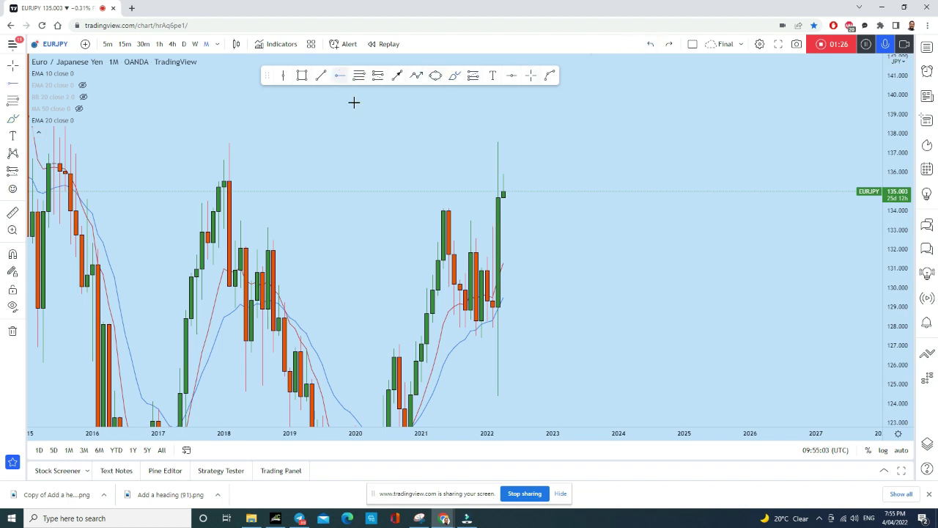
Step: Place a dashed horizontal ray at 133.128 and switch the chart to the weekly (1W) timeframe
{"action": "left_click", "coordinate": [341, 79]}
{"action": "left_click", "coordinate": [320, 228]}
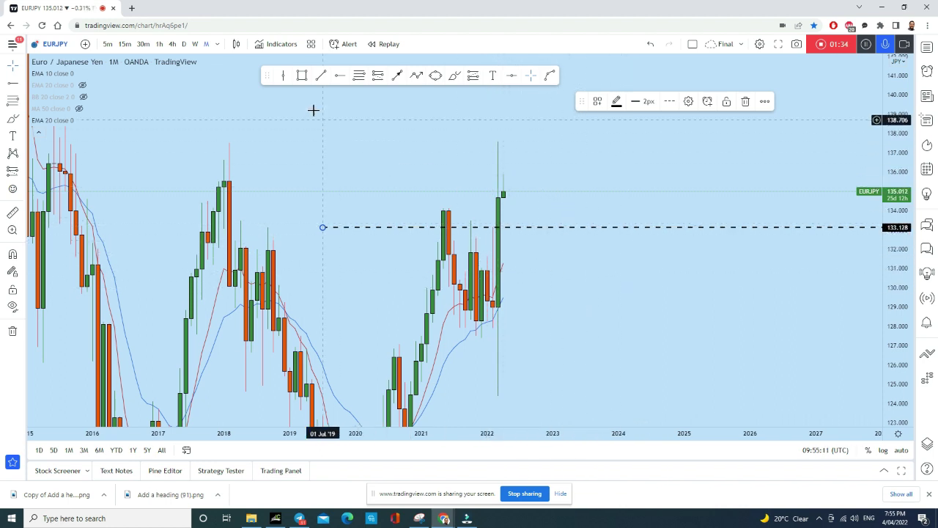
{"action": "left_click", "coordinate": [197, 47]}
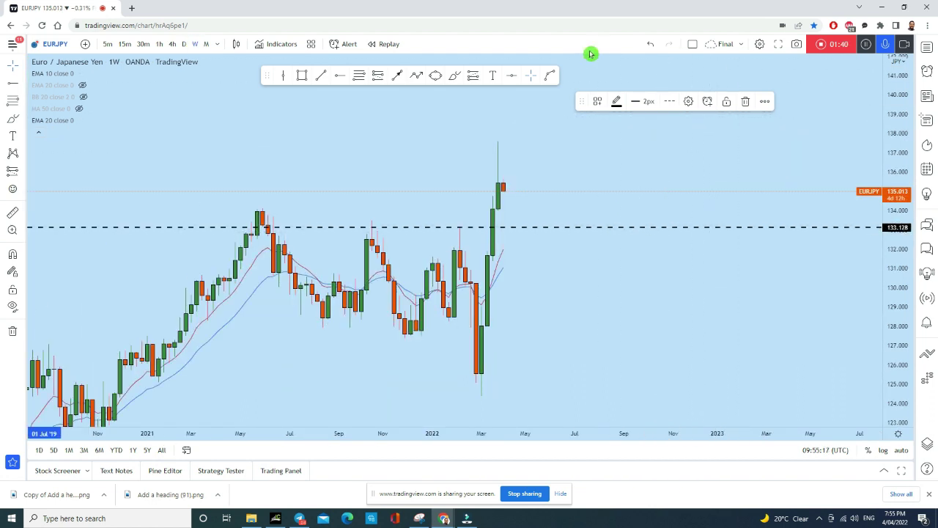
{"action": "left_click", "coordinate": [456, 77]}
{"action": "mouse_move", "coordinate": [507, 144]}
{"action": "left_mouse_down"}
{"action": "mouse_move", "coordinate": [497, 137]}
{"action": "mouse_move", "coordinate": [496, 205]}
{"action": "mouse_move", "coordinate": [517, 198]}
{"action": "left_mouse_up"}
{"action": "left_click", "coordinate": [650, 44]}
{"action": "mouse_move", "coordinate": [523, 384]}
{"action": "left_mouse_down"}
{"action": "mouse_move", "coordinate": [523, 279]}
{"action": "mouse_move", "coordinate": [551, 151]}
{"action": "left_mouse_up"}
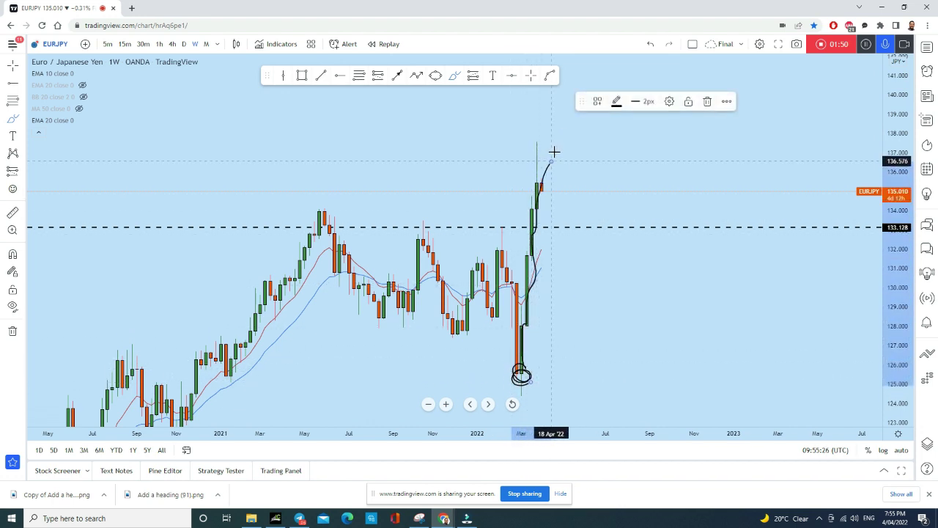
{"action": "left_click", "coordinate": [649, 44]}
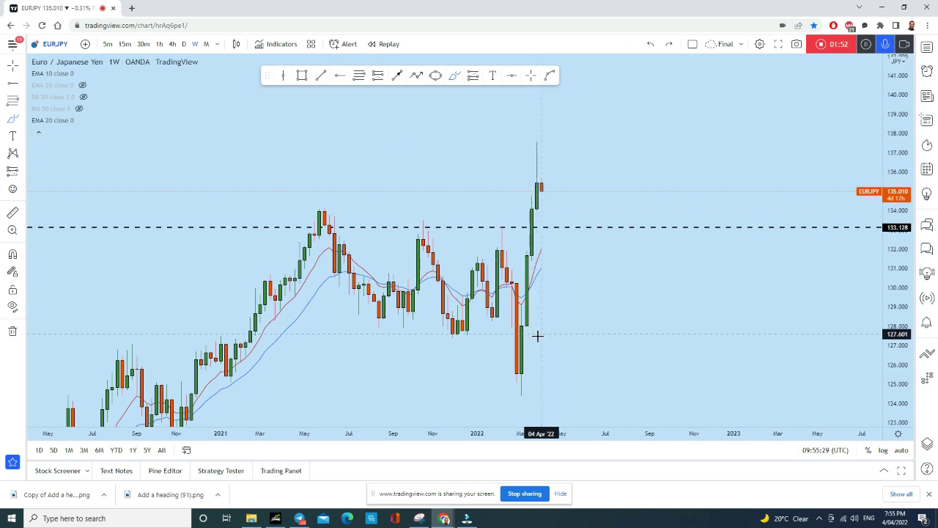
Step: Try a Fibonacci retracement from the recent high, add a dashed level at 132.570, then delete the Fibonacci
{"action": "left_click", "coordinate": [360, 77]}
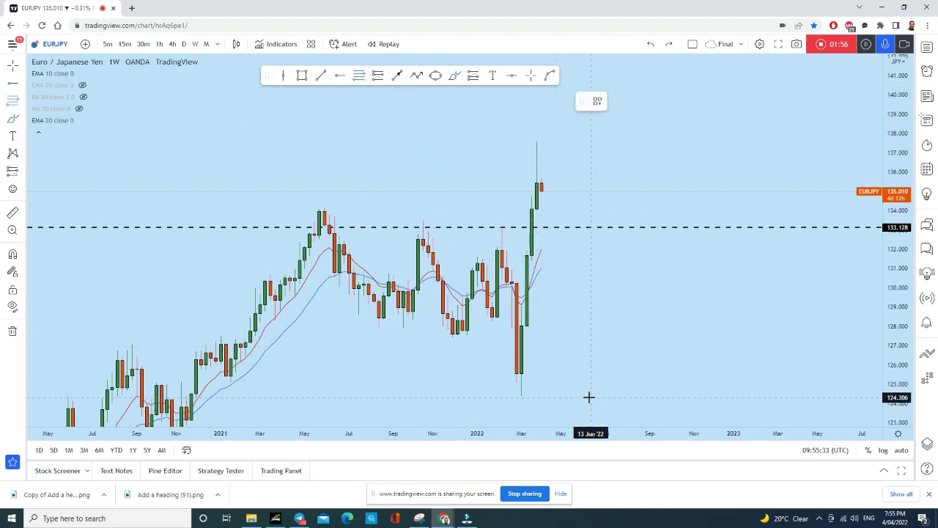
{"action": "left_click", "coordinate": [418, 141]}
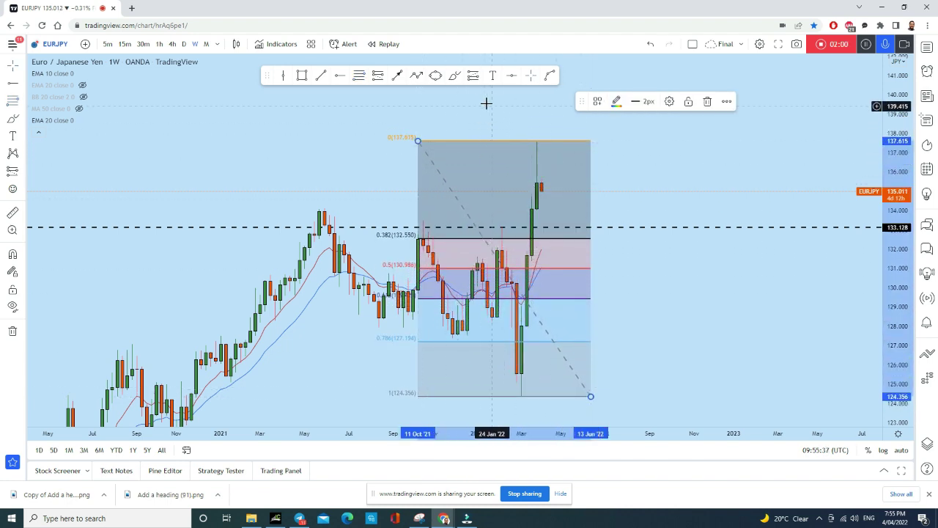
{"action": "left_click", "coordinate": [325, 78]}
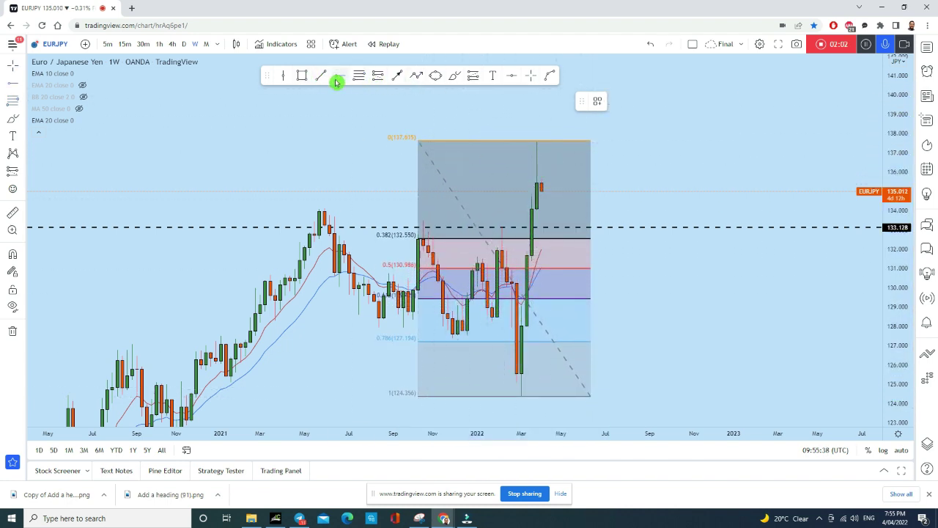
{"action": "left_click", "coordinate": [295, 238]}
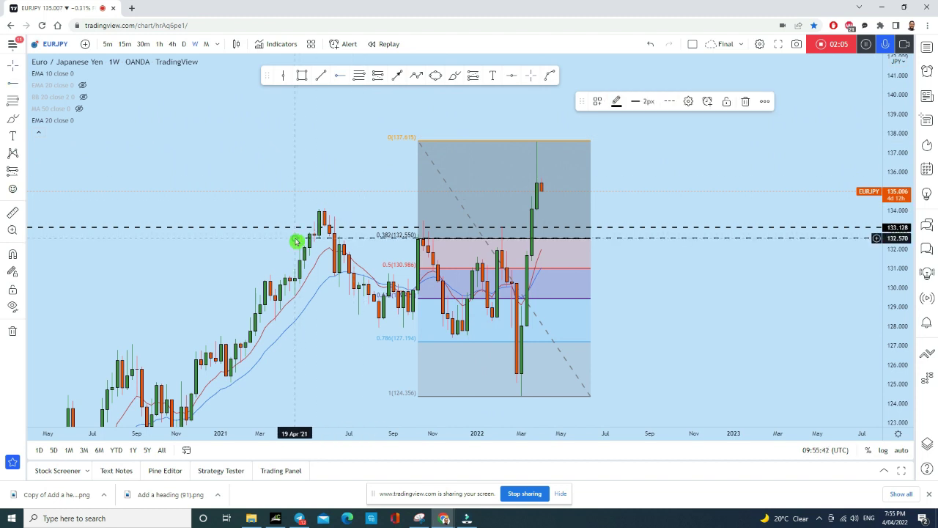
{"action": "left_click", "coordinate": [588, 145]}
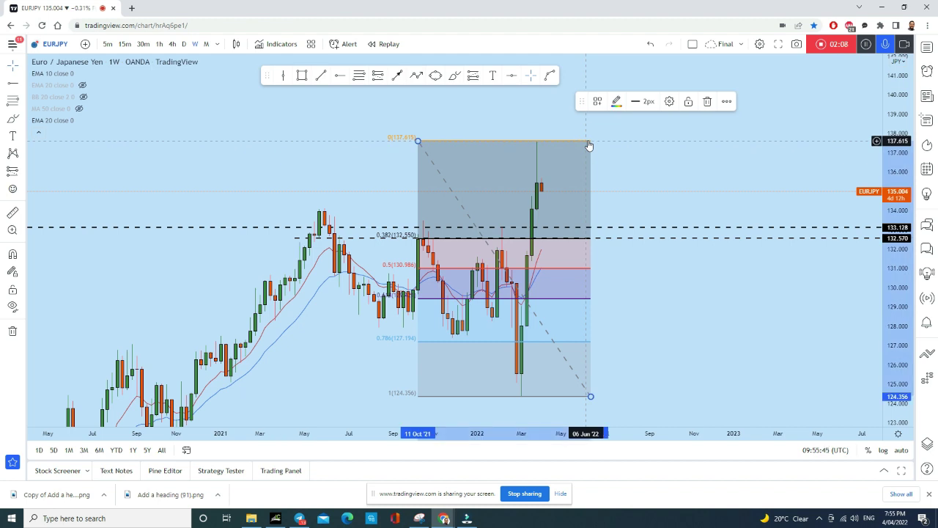
{"action": "key", "text": "Delete"}
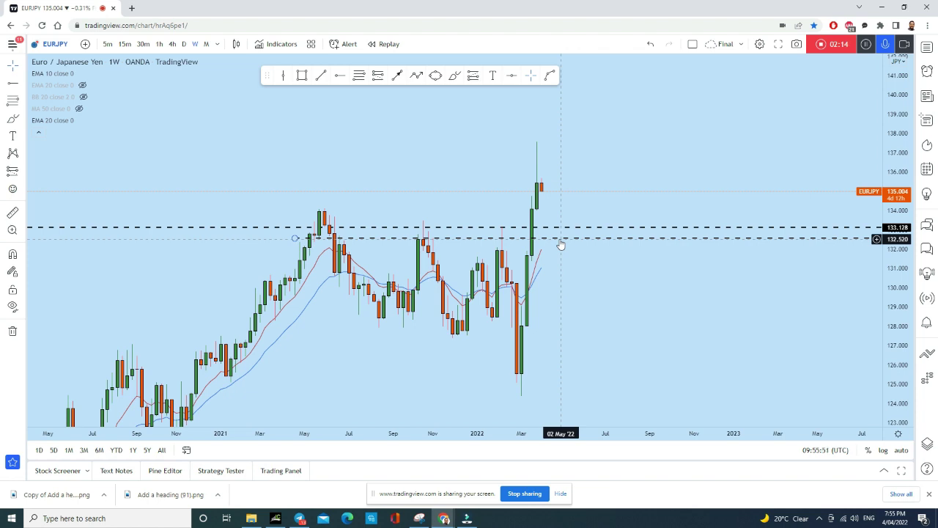
Step: Switch the EURJPY chart to the daily (1D) timeframe by typing 1D
{"action": "scroll", "coordinate": [561, 244], "scroll_direction": "up", "scroll_amount": 2}
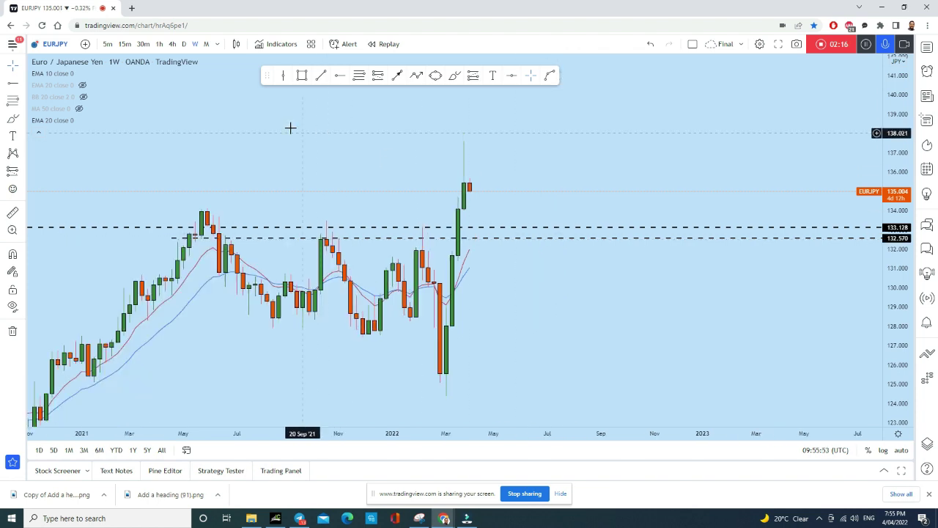
{"action": "type", "text": "1D"}
{"action": "key", "text": "Return"}
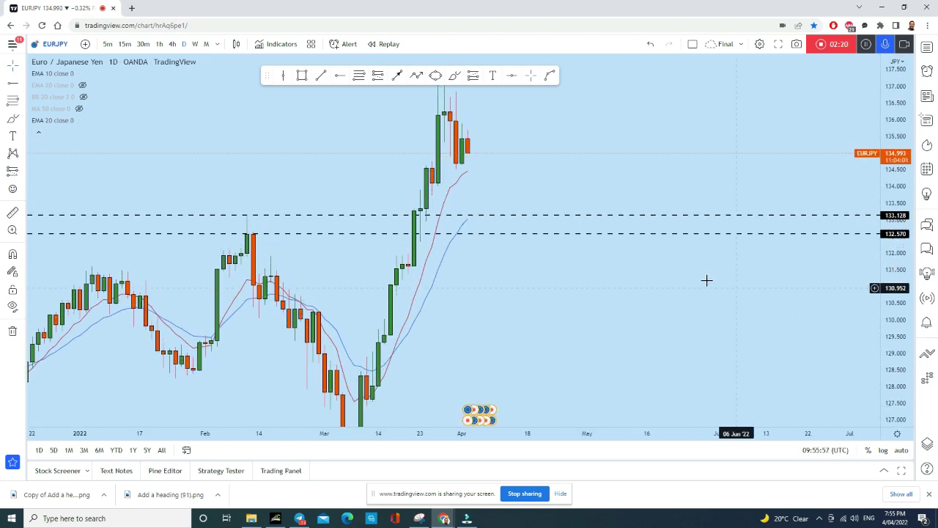
{"action": "left_click", "coordinate": [22, 66]}
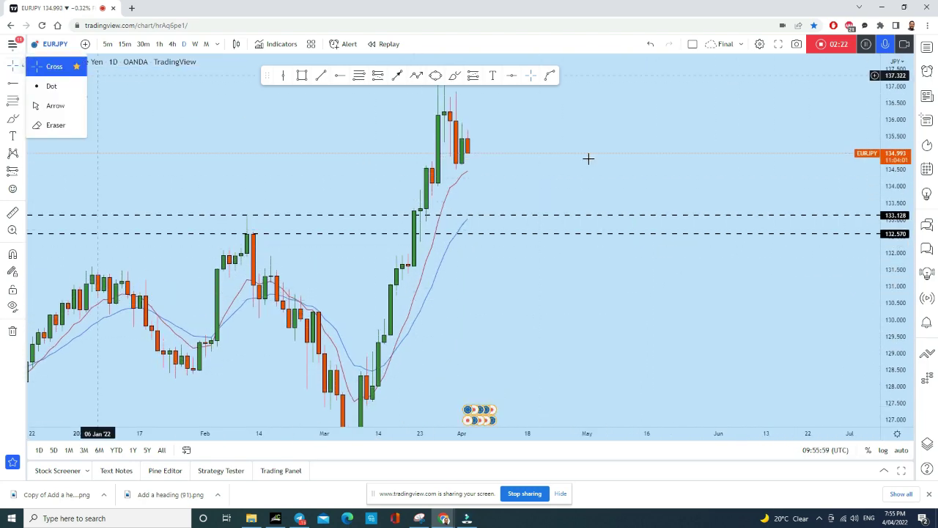
{"action": "left_click", "coordinate": [94, 75]}
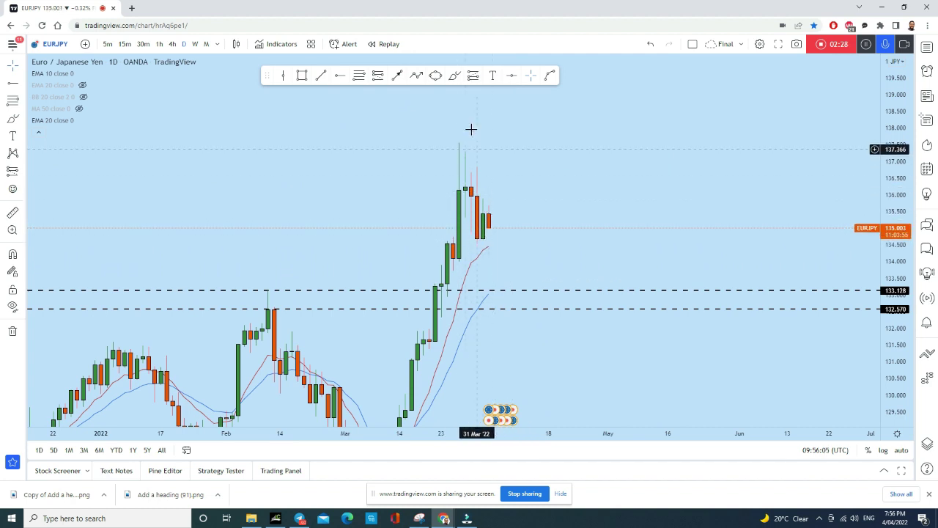
Step: Sketch and undo three trial freehand strokes, then switch the chart to the 4-hour timeframe
{"action": "left_click", "coordinate": [454, 76]}
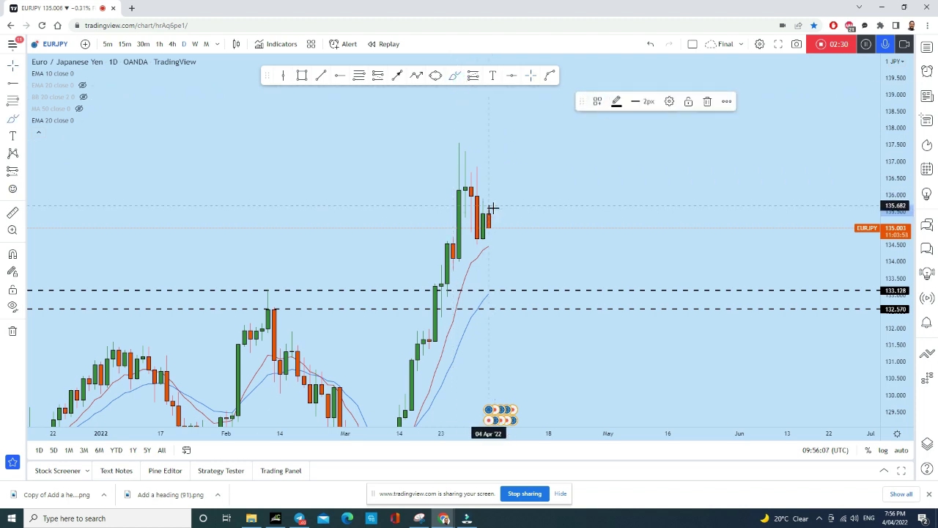
{"action": "left_click_drag", "start_coordinate": [499, 208], "coordinate": [513, 176]}
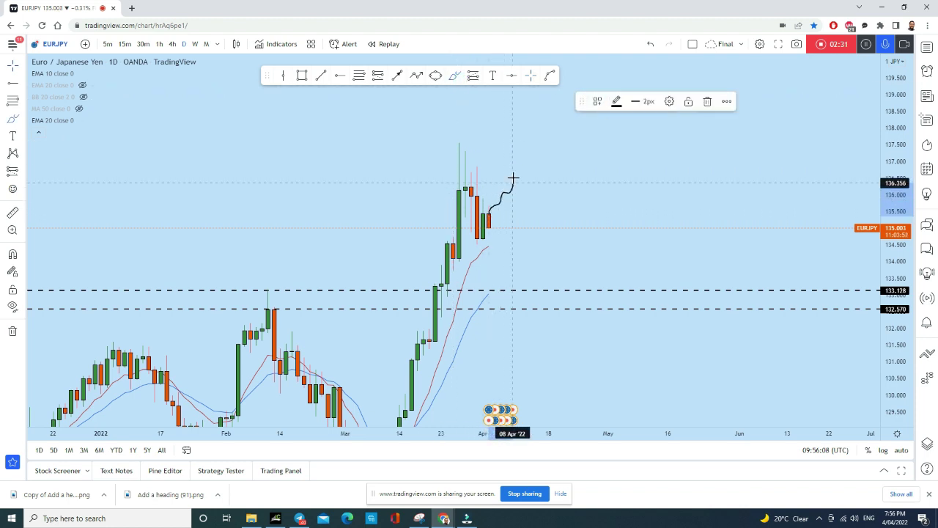
{"action": "left_click", "coordinate": [650, 44]}
{"action": "mouse_move", "coordinate": [489, 214]}
{"action": "left_mouse_down"}
{"action": "mouse_move", "coordinate": [509, 228]}
{"action": "mouse_move", "coordinate": [512, 306]}
{"action": "left_mouse_up"}
{"action": "left_click", "coordinate": [650, 44]}
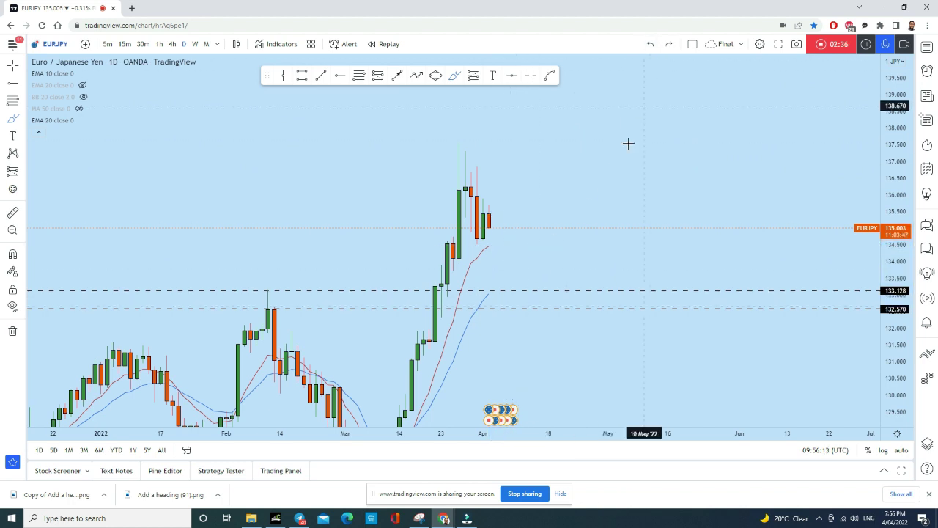
{"action": "scroll", "coordinate": [589, 213], "scroll_direction": "down", "scroll_amount": 2}
{"action": "mouse_move", "coordinate": [535, 172]}
{"action": "left_mouse_down"}
{"action": "mouse_move", "coordinate": [549, 142]}
{"action": "mouse_move", "coordinate": [570, 199]}
{"action": "mouse_move", "coordinate": [534, 138]}
{"action": "left_mouse_up"}
{"action": "left_click", "coordinate": [650, 44]}
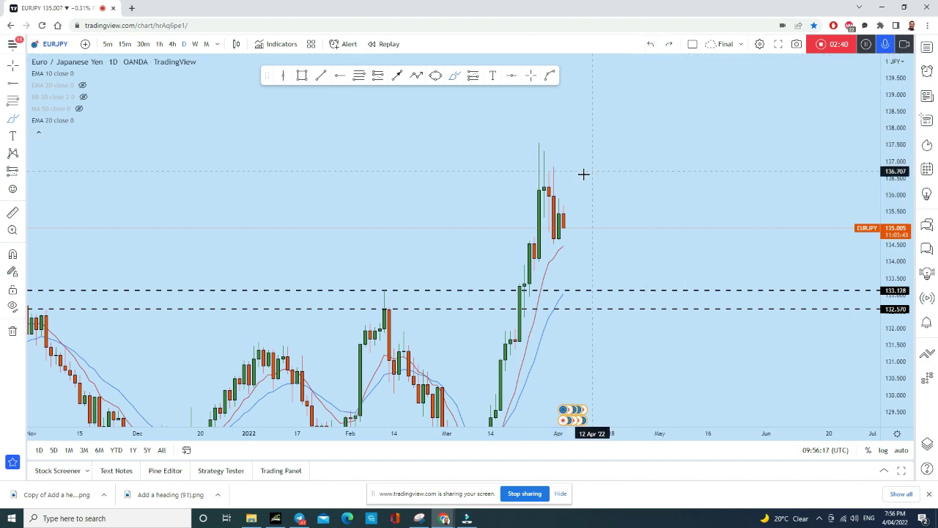
{"action": "scroll", "coordinate": [513, 159], "scroll_direction": "up", "scroll_amount": 2}
{"action": "left_click", "coordinate": [171, 44]}
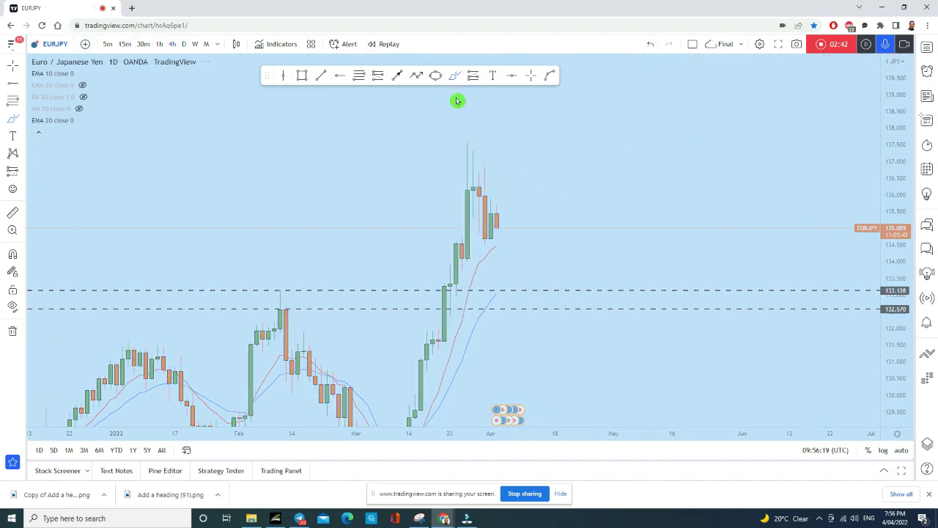
Step: Center the recent highs and cap the three peaks with arcs, undoing a stray line near 135.5
{"action": "scroll", "coordinate": [498, 139], "scroll_direction": "down", "scroll_amount": 2}
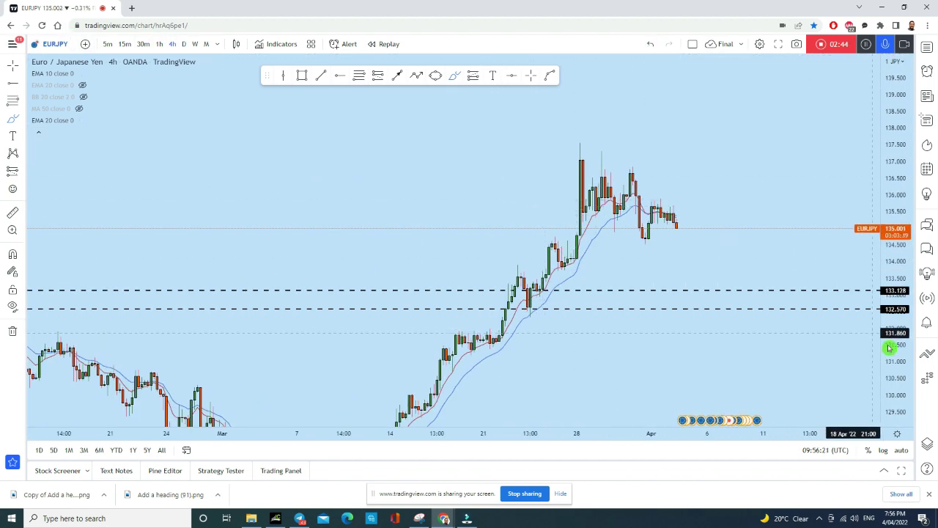
{"action": "scroll", "coordinate": [628, 216], "scroll_direction": "up", "scroll_amount": 3}
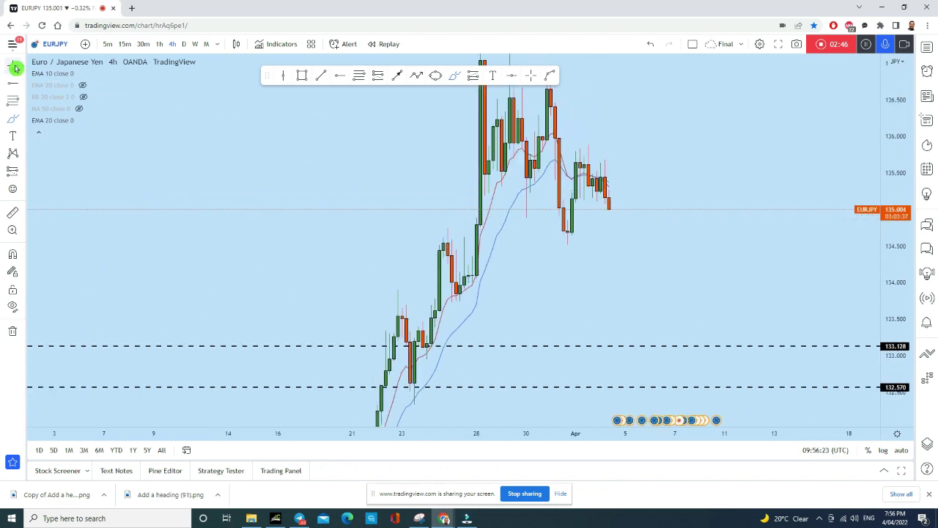
{"action": "left_click_drag", "start_coordinate": [356, 167], "coordinate": [335, 279]}
{"action": "scroll", "coordinate": [576, 228], "scroll_direction": "up", "scroll_amount": 2}
{"action": "left_click", "coordinate": [456, 75]}
{"action": "left_click_drag", "start_coordinate": [419, 179], "coordinate": [455, 178]}
{"action": "left_click_drag", "start_coordinate": [383, 144], "coordinate": [409, 143]}
{"action": "left_click_drag", "start_coordinate": [334, 125], "coordinate": [414, 148]}
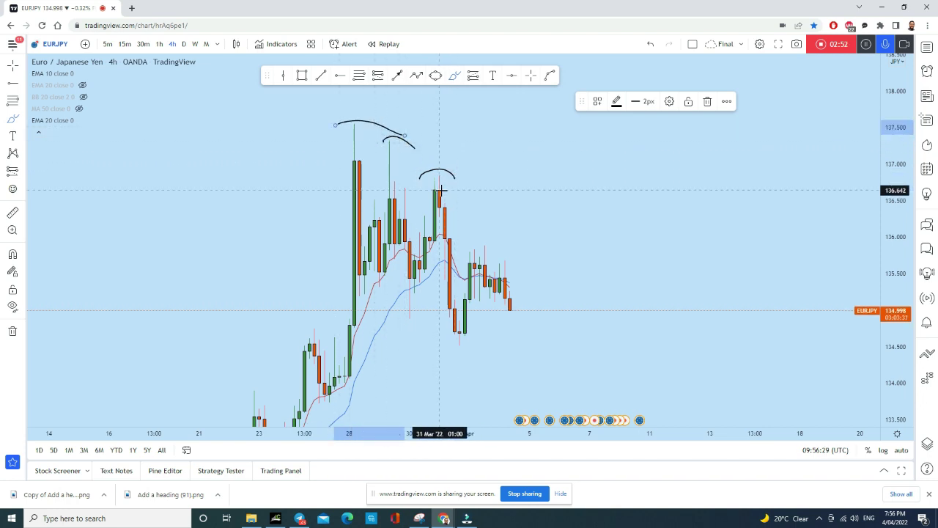
{"action": "left_click_drag", "start_coordinate": [343, 272], "coordinate": [695, 277]}
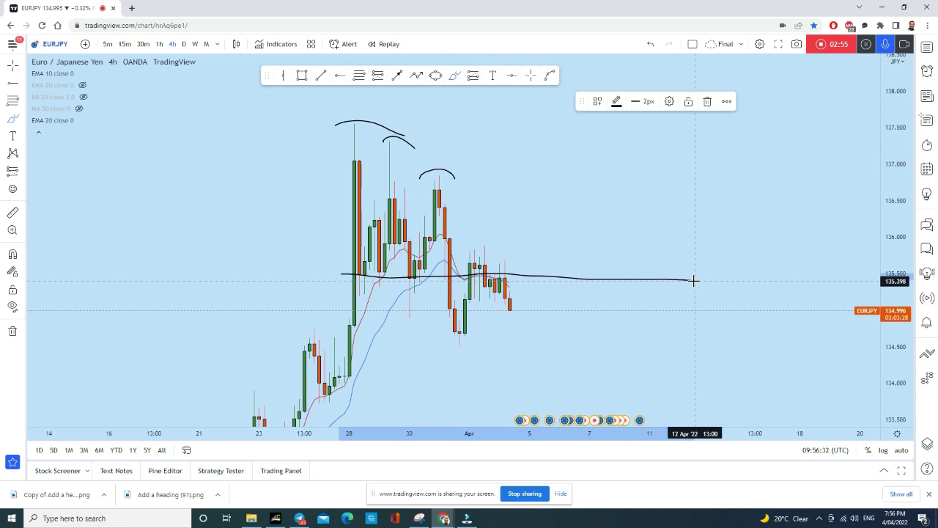
{"action": "left_click", "coordinate": [649, 45]}
Step: Draw a thin rectangle zone around 135.5 and loop freehand circles around the candles touching it
{"action": "left_click", "coordinate": [301, 75]}
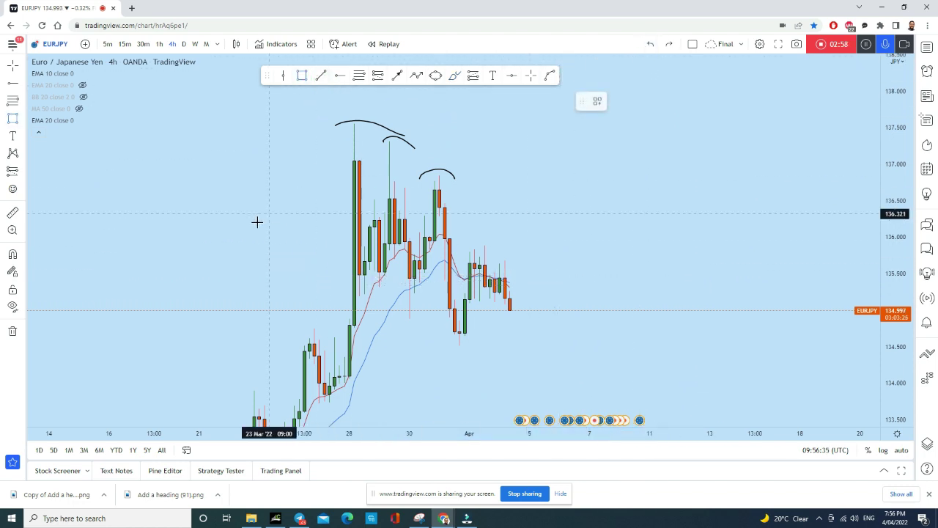
{"action": "left_click_drag", "start_coordinate": [210, 275], "coordinate": [655, 271]}
{"action": "left_click", "coordinate": [455, 76]}
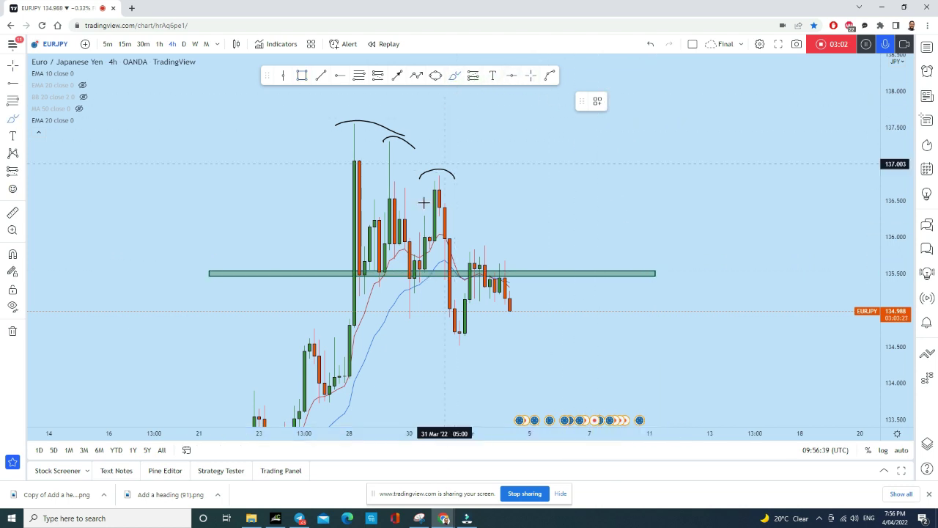
{"action": "mouse_move", "coordinate": [369, 272]}
{"action": "left_mouse_down"}
{"action": "mouse_move", "coordinate": [361, 272]}
{"action": "mouse_move", "coordinate": [416, 277]}
{"action": "left_mouse_up"}
{"action": "mouse_move", "coordinate": [437, 170]}
{"action": "left_mouse_down"}
{"action": "mouse_move", "coordinate": [466, 185]}
{"action": "mouse_move", "coordinate": [460, 343]}
{"action": "mouse_move", "coordinate": [469, 269]}
{"action": "mouse_move", "coordinate": [510, 273]}
{"action": "mouse_move", "coordinate": [527, 289]}
{"action": "left_mouse_up"}
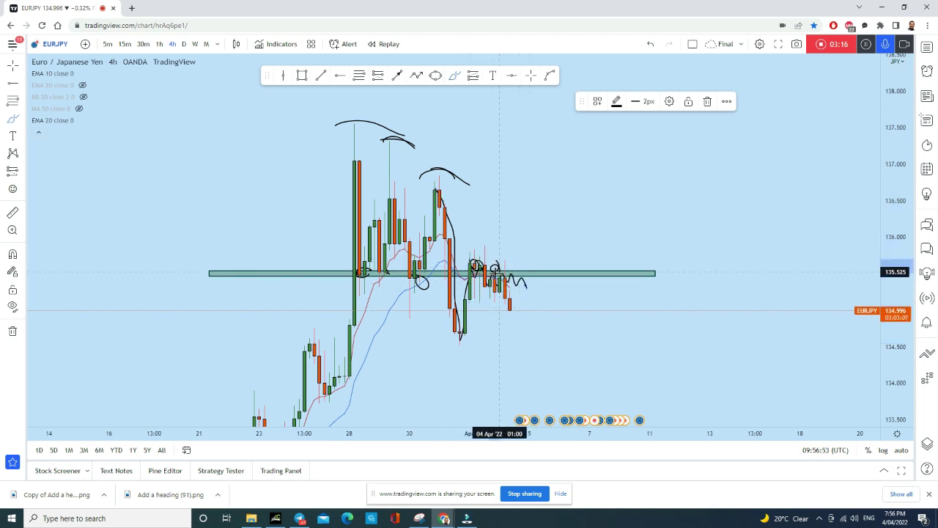
Step: Undo the drop stroke, stretch the price scale, and try then undo small scribbles near the latest candles
{"action": "left_click", "coordinate": [651, 46]}
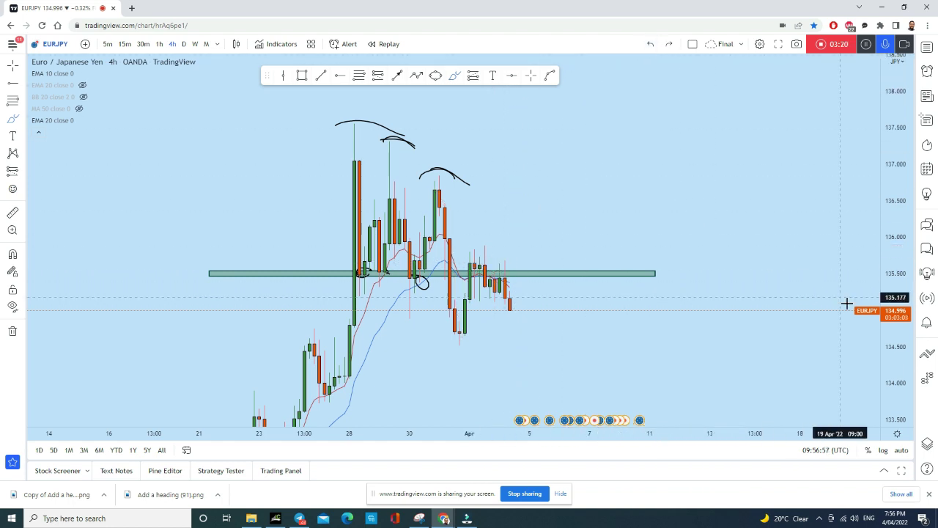
{"action": "left_click_drag", "start_coordinate": [890, 293], "coordinate": [891, 315]}
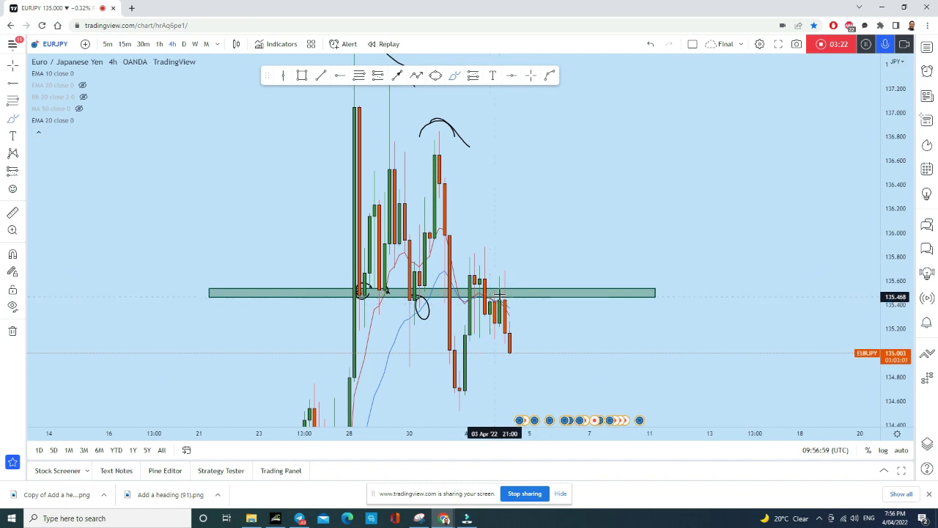
{"action": "left_click_drag", "start_coordinate": [504, 346], "coordinate": [506, 327]}
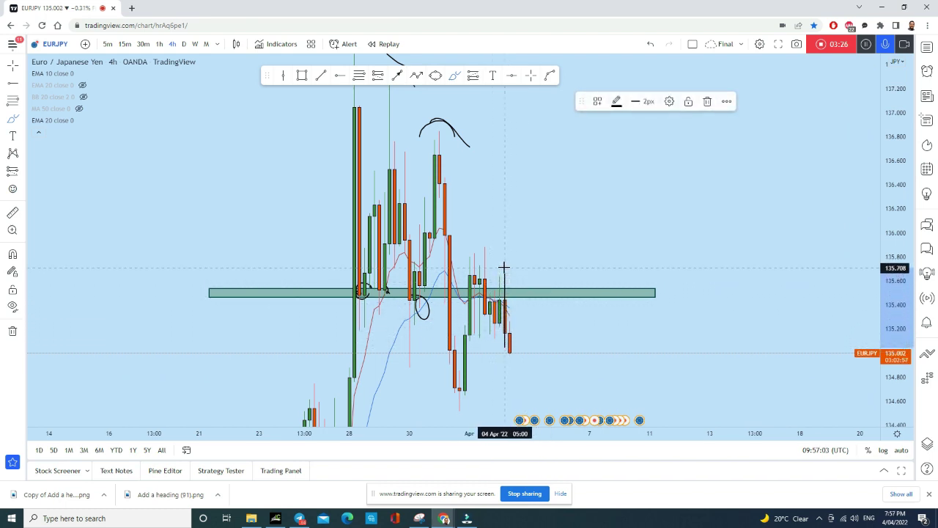
{"action": "left_click", "coordinate": [649, 44]}
{"action": "left_click_drag", "start_coordinate": [513, 271], "coordinate": [503, 266]}
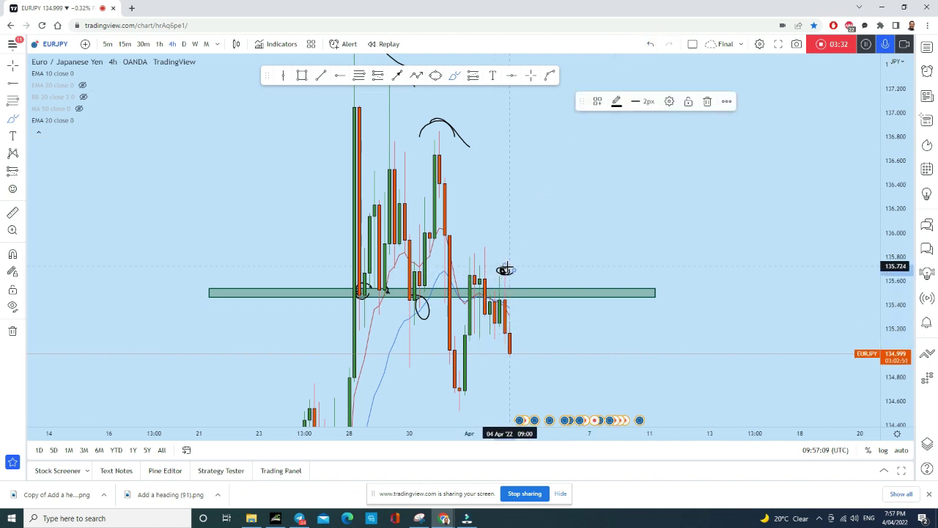
{"action": "left_click_drag", "start_coordinate": [503, 351], "coordinate": [510, 344]}
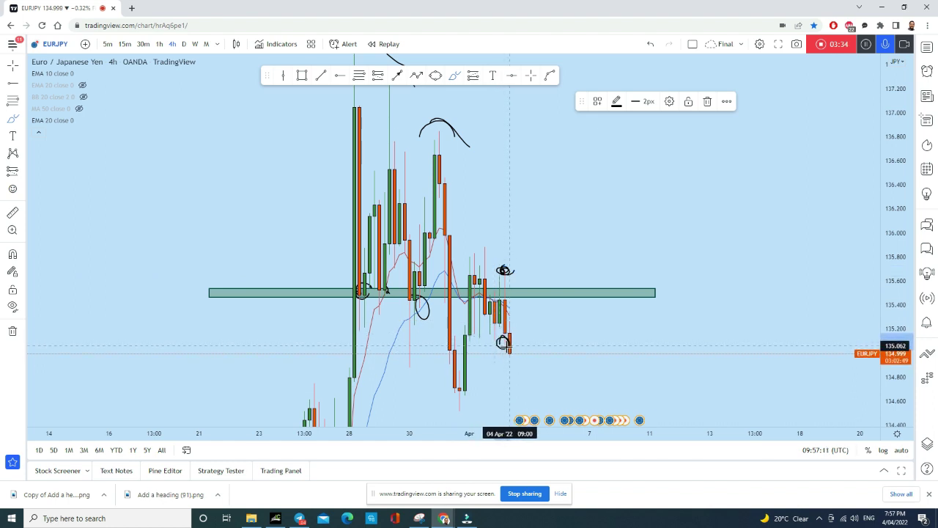
{"action": "double_click", "coordinate": [650, 43]}
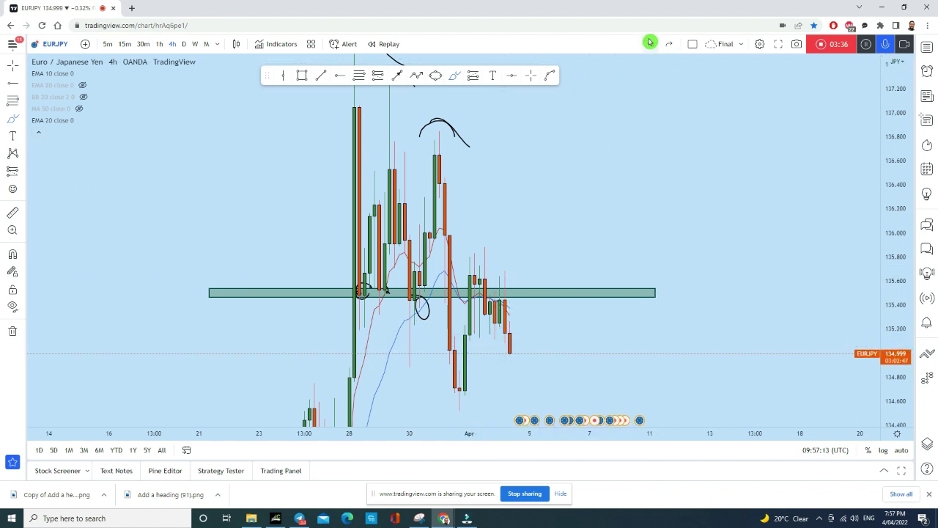
{"action": "left_click_drag", "start_coordinate": [500, 271], "coordinate": [504, 370]}
Step: Undo the last stroke, then draw a horizontal line near 135.2 and a hooked downward arrow from the latest candle
{"action": "left_click", "coordinate": [650, 43]}
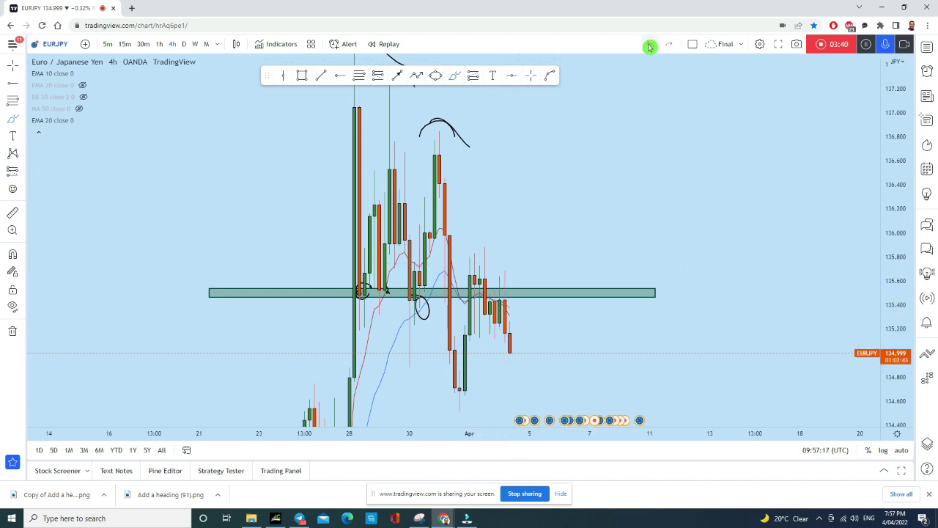
{"action": "scroll", "coordinate": [435, 262], "scroll_direction": "up", "scroll_amount": 2}
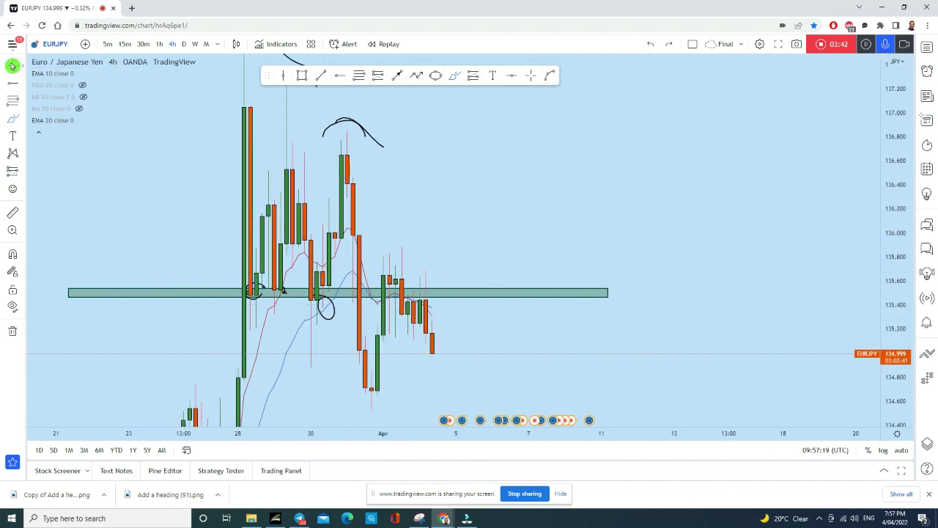
{"action": "left_click_drag", "start_coordinate": [540, 225], "coordinate": [606, 140]}
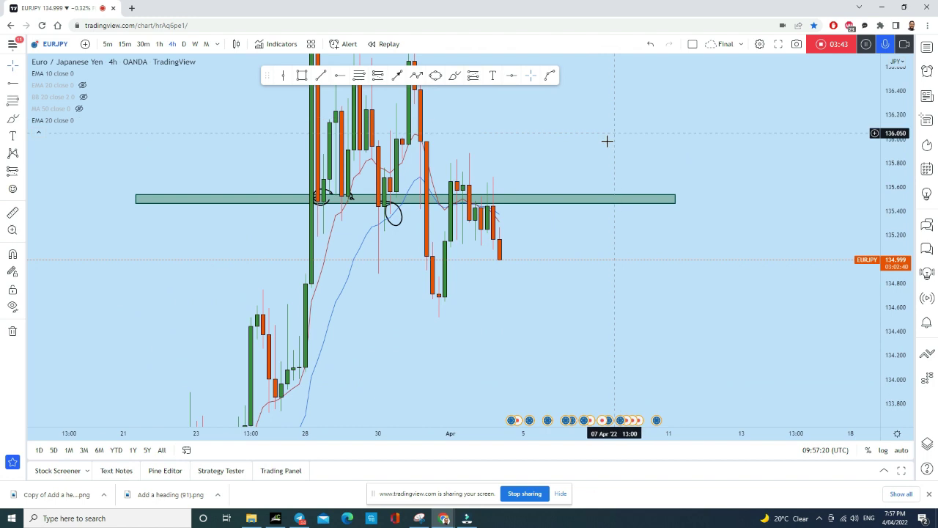
{"action": "left_click", "coordinate": [454, 77]}
{"action": "left_click_drag", "start_coordinate": [483, 238], "coordinate": [650, 236]}
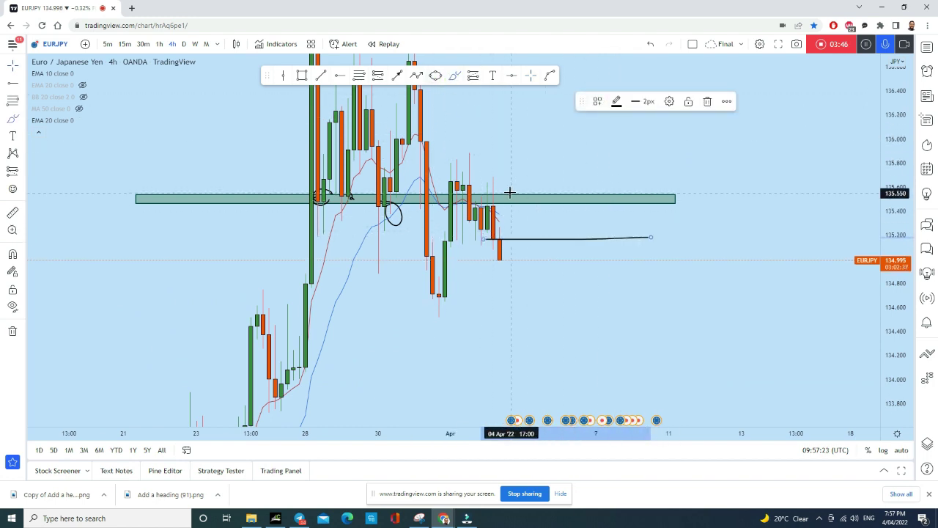
{"action": "mouse_move", "coordinate": [501, 241]}
{"action": "left_mouse_down"}
{"action": "mouse_move", "coordinate": [534, 389]}
{"action": "mouse_move", "coordinate": [525, 385]}
{"action": "mouse_move", "coordinate": [555, 383]}
{"action": "mouse_move", "coordinate": [528, 388]}
{"action": "left_mouse_up"}
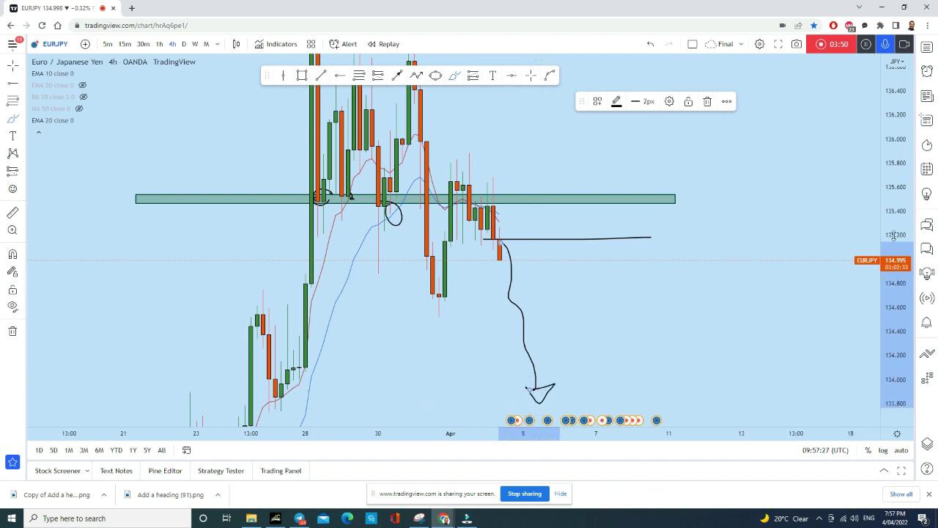
Step: Compress the price scale to reveal the dashed supports and sweep a long arrow down from the top peak
{"action": "left_click_drag", "start_coordinate": [894, 235], "coordinate": [639, 339]}
{"action": "scroll", "coordinate": [614, 351], "scroll_direction": "down", "scroll_amount": 2}
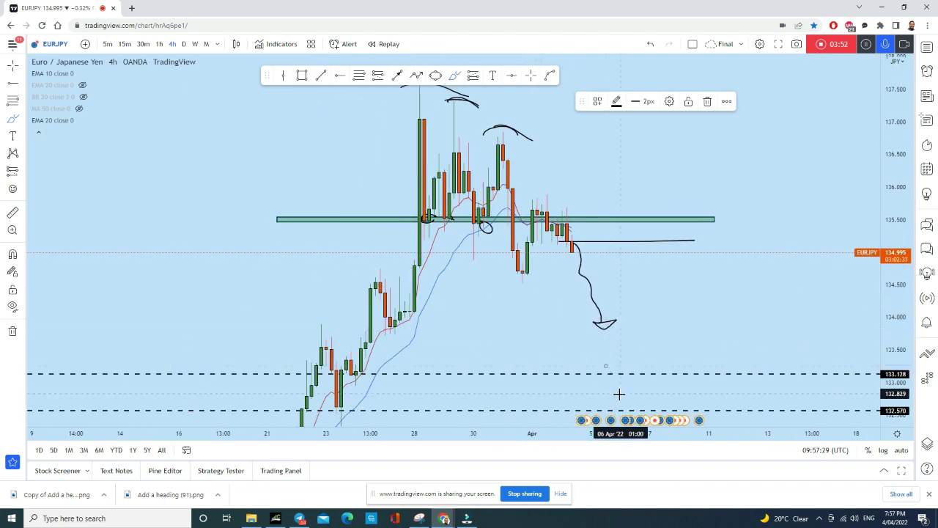
{"action": "mouse_move", "coordinate": [414, 98]}
{"action": "left_mouse_down"}
{"action": "mouse_move", "coordinate": [492, 125]}
{"action": "mouse_move", "coordinate": [565, 189]}
{"action": "mouse_move", "coordinate": [638, 300]}
{"action": "mouse_move", "coordinate": [659, 361]}
{"action": "mouse_move", "coordinate": [646, 335]}
{"action": "mouse_move", "coordinate": [696, 317]}
{"action": "left_mouse_up"}
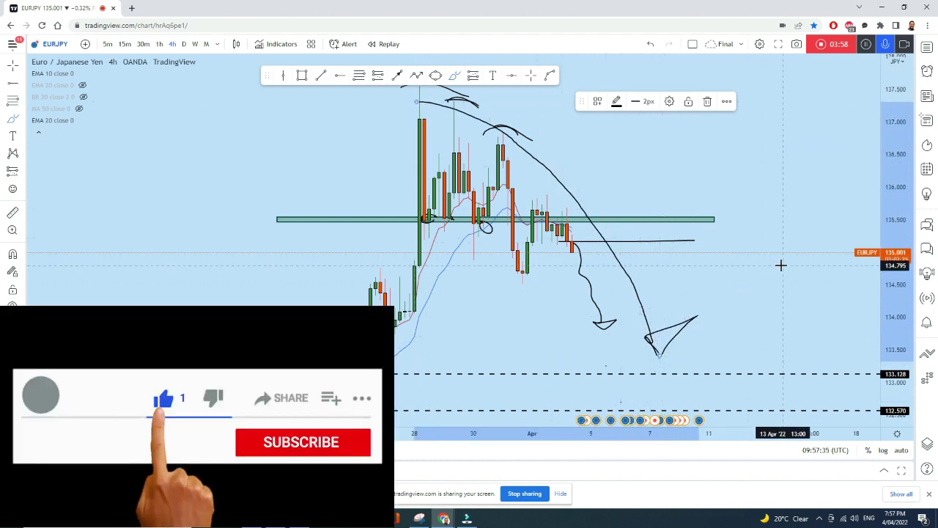
{"action": "scroll", "coordinate": [792, 285], "scroll_direction": "up", "scroll_amount": 1}
Step: Draw a straight trend-line arrow from the latest candle to just above 133.128, plus a stroke near 136.0
{"action": "left_click", "coordinate": [415, 77]}
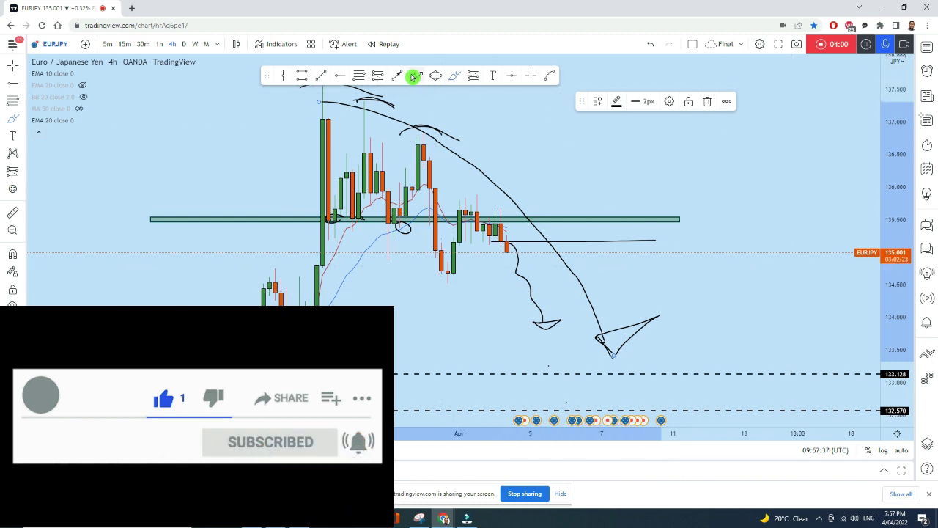
{"action": "left_click", "coordinate": [512, 240]}
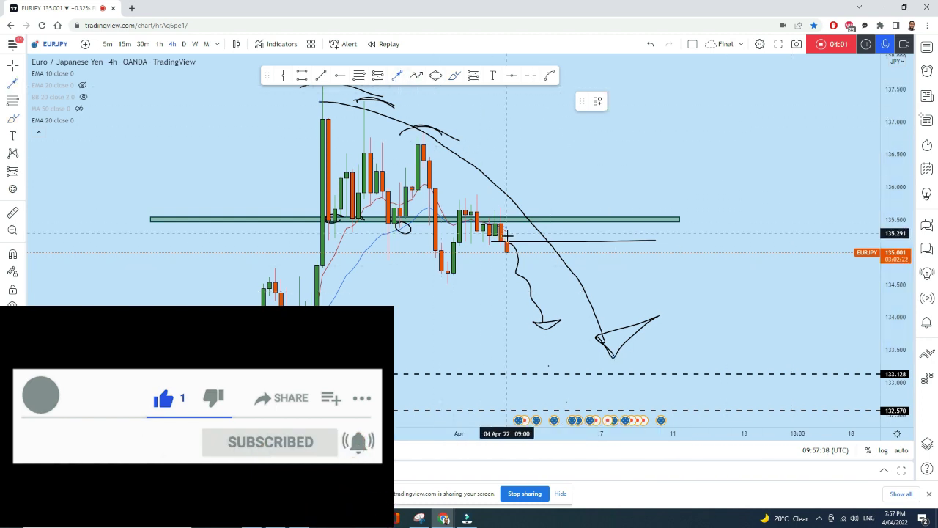
{"action": "left_click", "coordinate": [589, 368]}
{"action": "left_click", "coordinate": [455, 75]}
{"action": "mouse_move", "coordinate": [532, 174]}
{"action": "left_mouse_down"}
{"action": "mouse_move", "coordinate": [508, 188]}
{"action": "mouse_move", "coordinate": [456, 183]}
{"action": "left_mouse_up"}
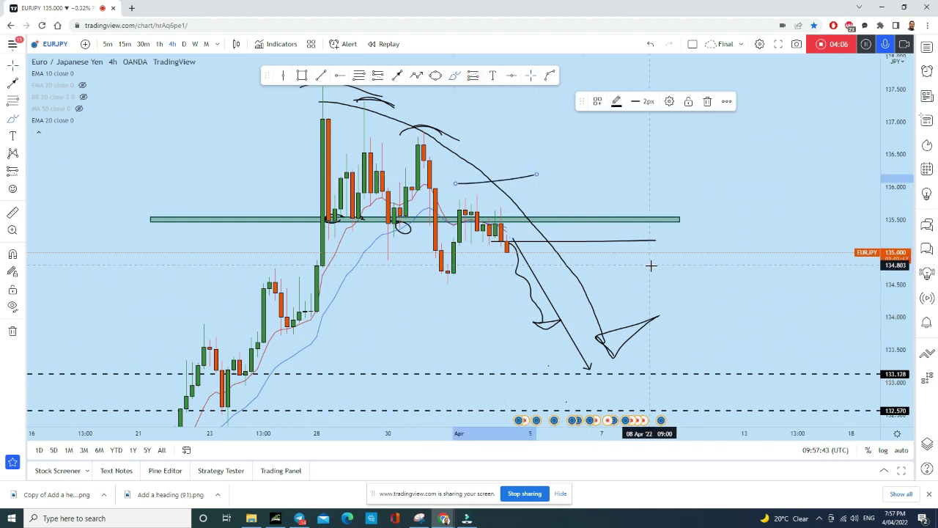
{"action": "scroll", "coordinate": [807, 299], "scroll_direction": "down", "scroll_amount": 3}
{"action": "scroll", "coordinate": [807, 299], "scroll_direction": "up", "scroll_amount": 2}
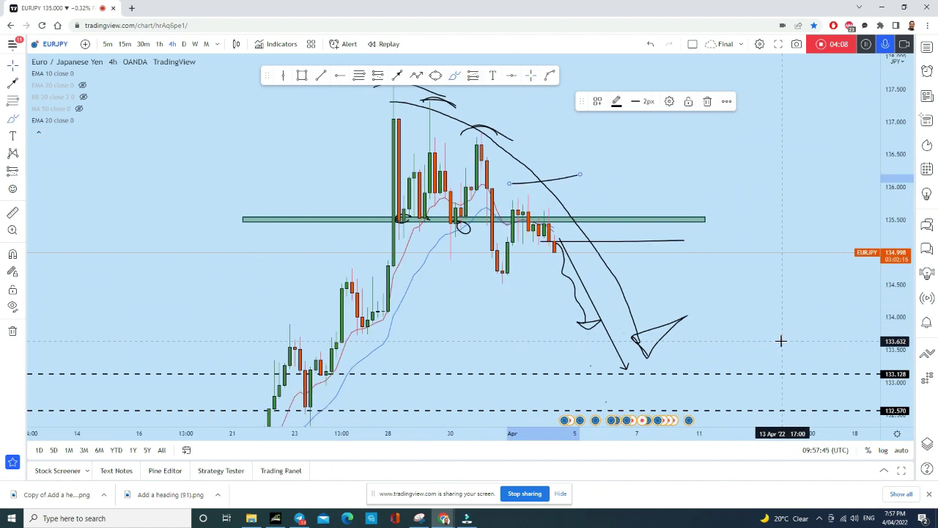